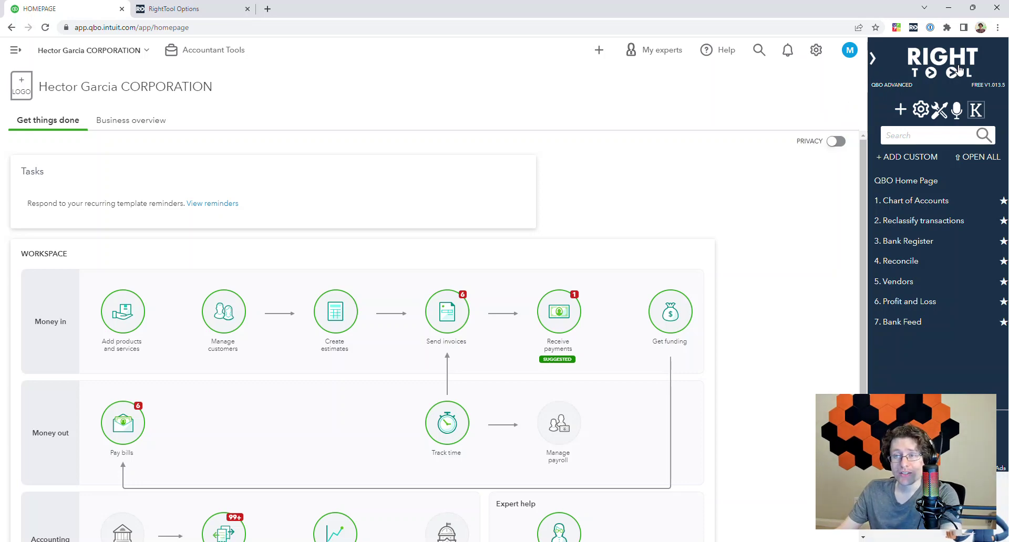
- Search RightTool for 'journal' and open Search Recent Journal Entries, listing all 716 entries
left_click(902, 111)
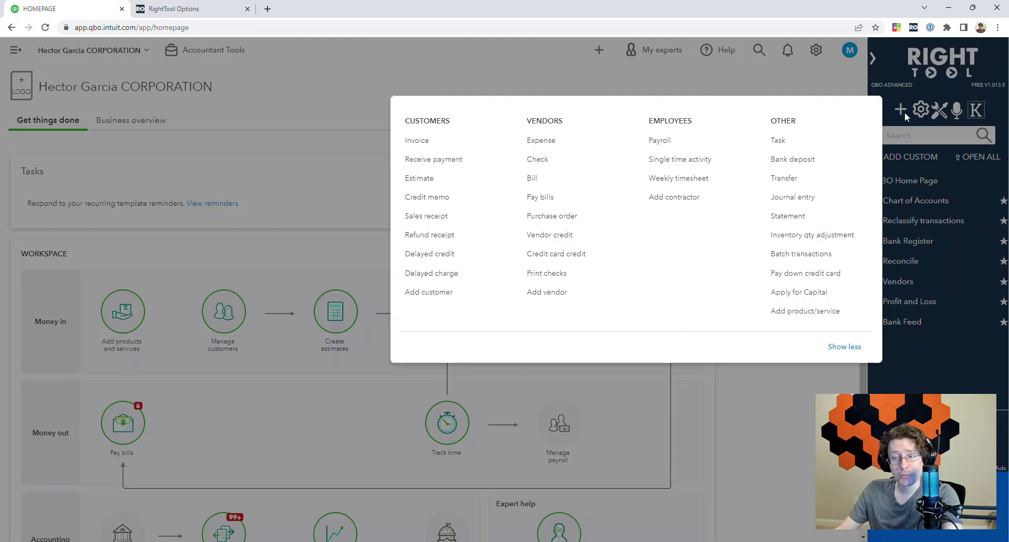
left_click(902, 111)
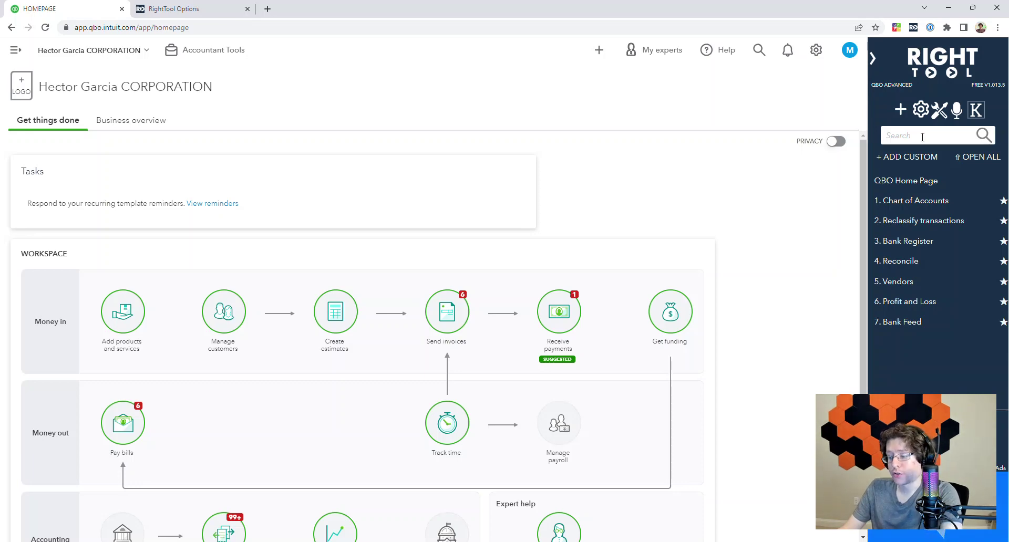
type("journa")
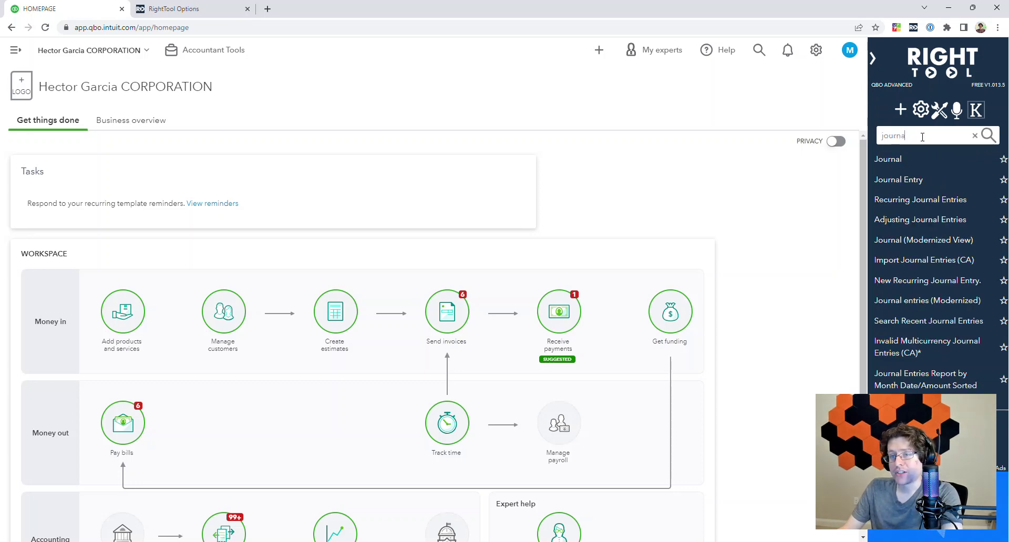
type("l")
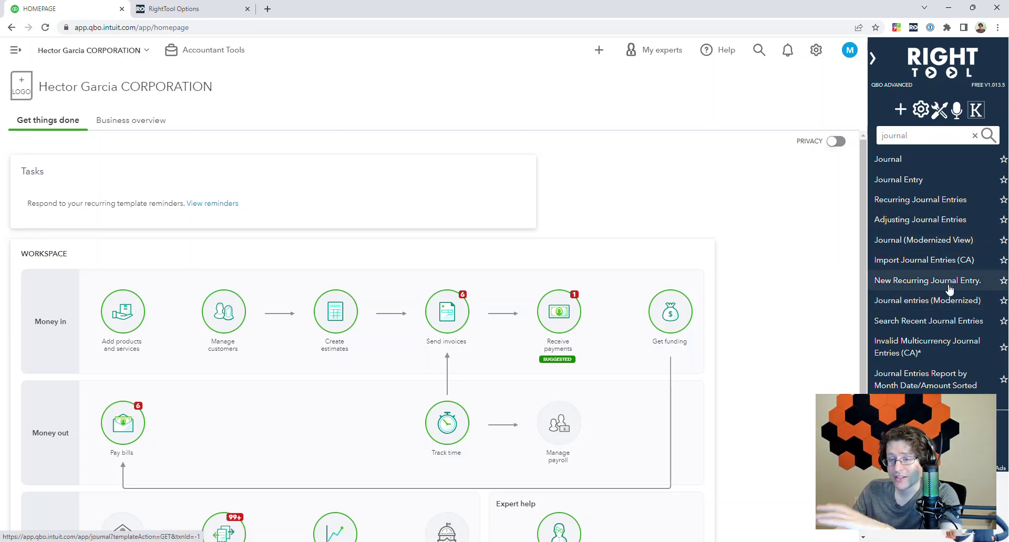
left_click(911, 322)
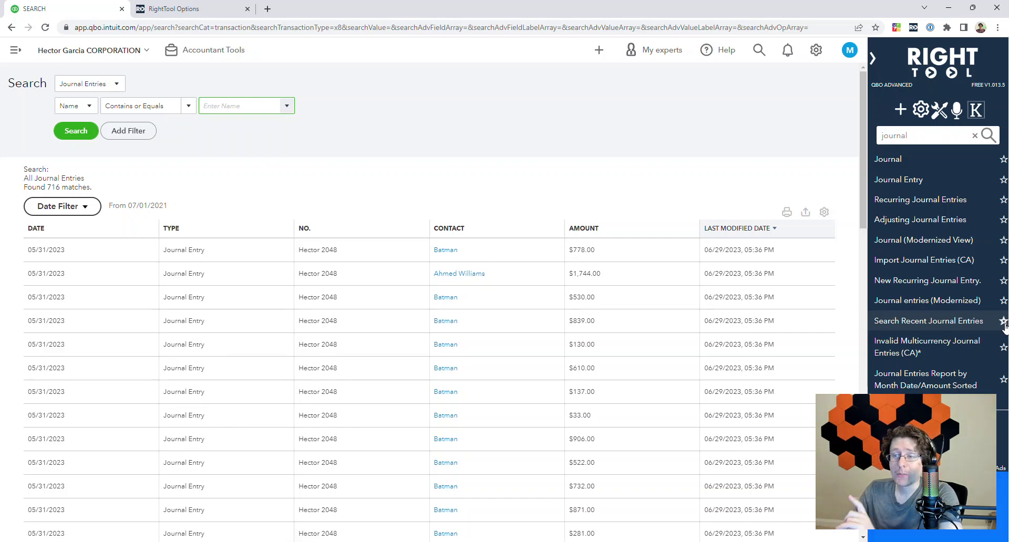
- Star Search Recent Journal Entries and move it to second favourite, below Chart of Accounts
left_click(1003, 321)
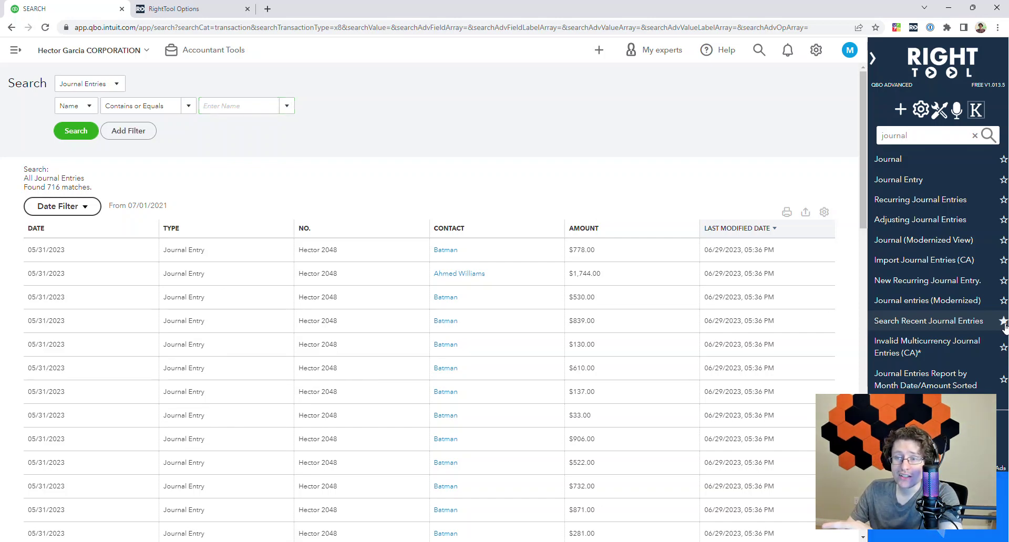
left_click(976, 137)
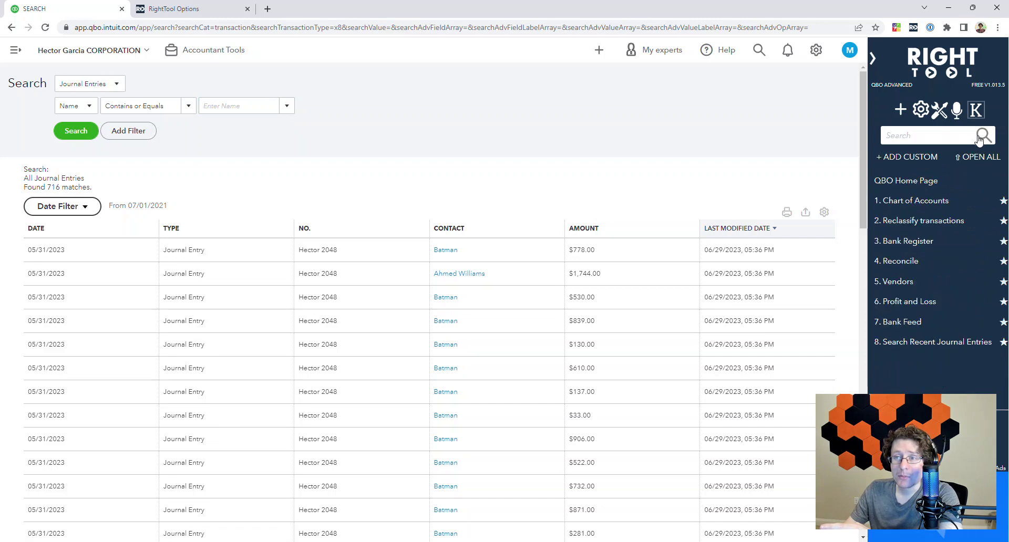
left_click(946, 347)
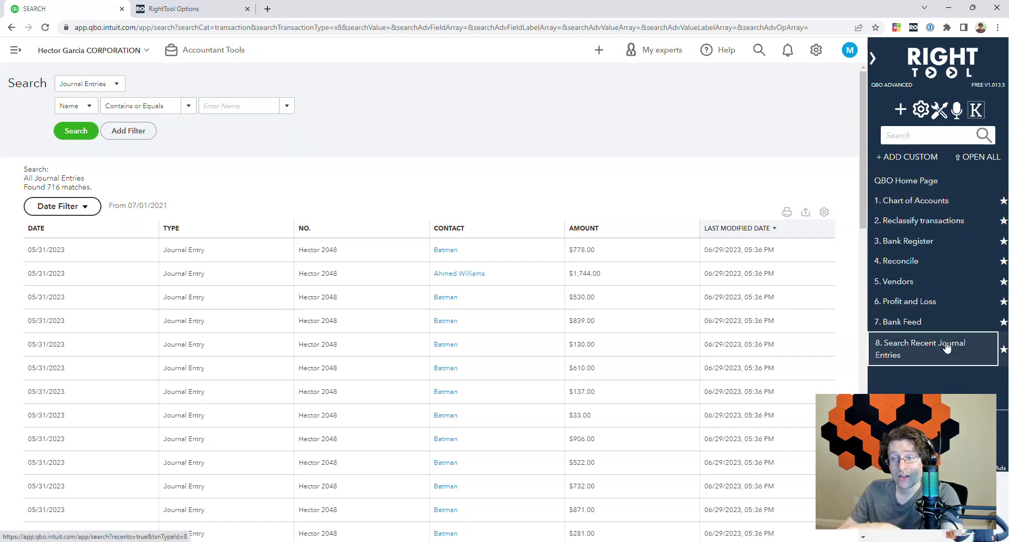
left_click_drag(947, 347, 946, 220)
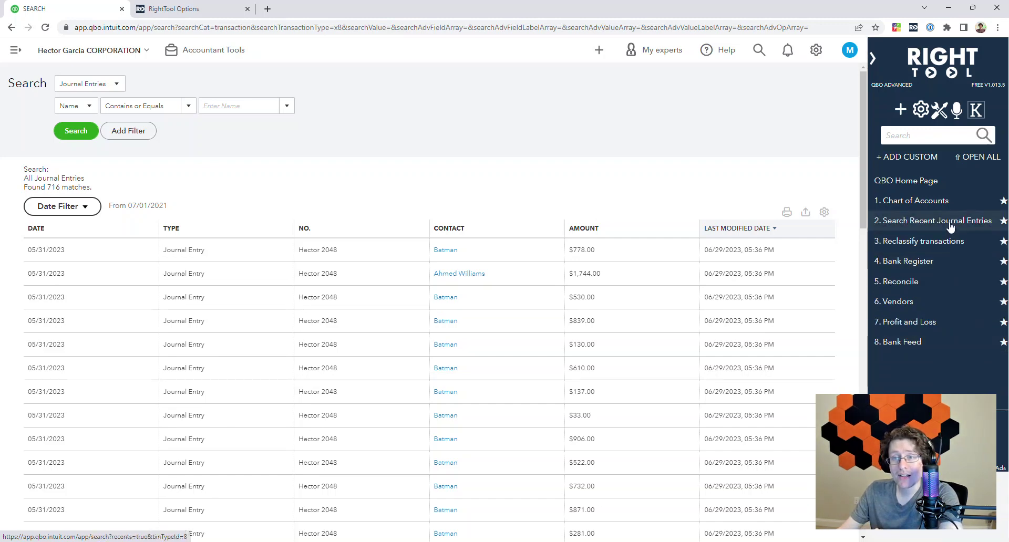
left_click(758, 52)
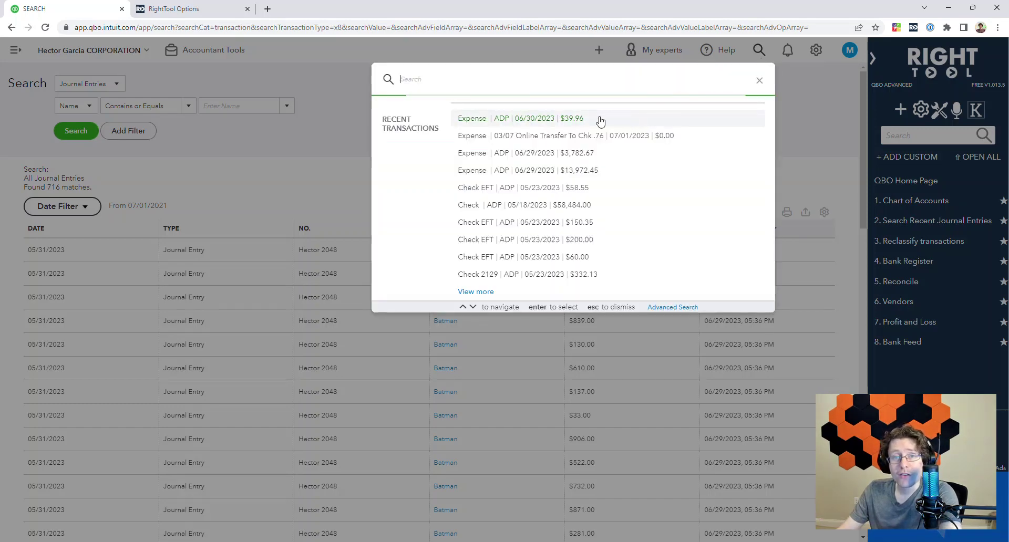
- Open the recent Sales Receipt SCROLL434 ($2,520.00) and scroll down to its line item
left_click(596, 108)
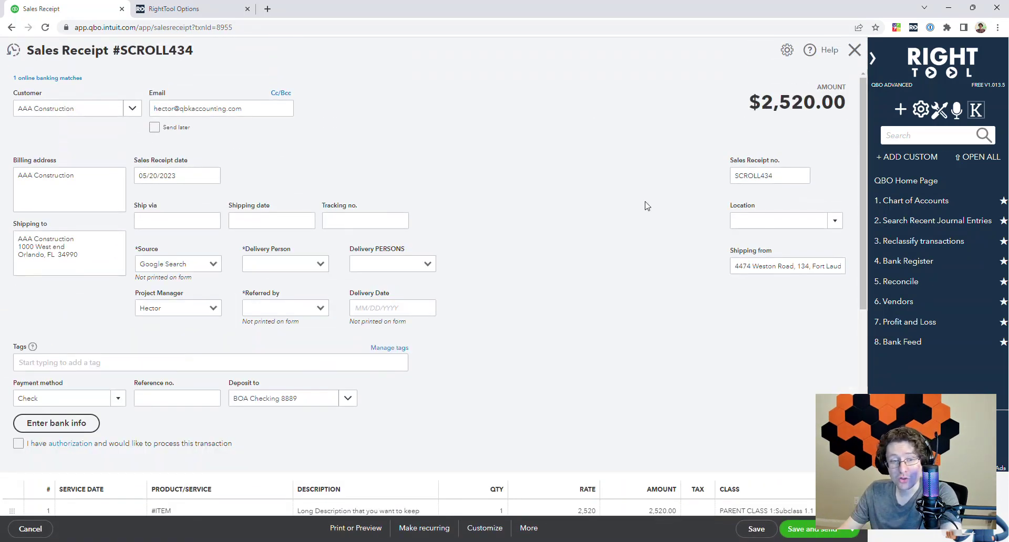
scroll(647, 206, "down", 4)
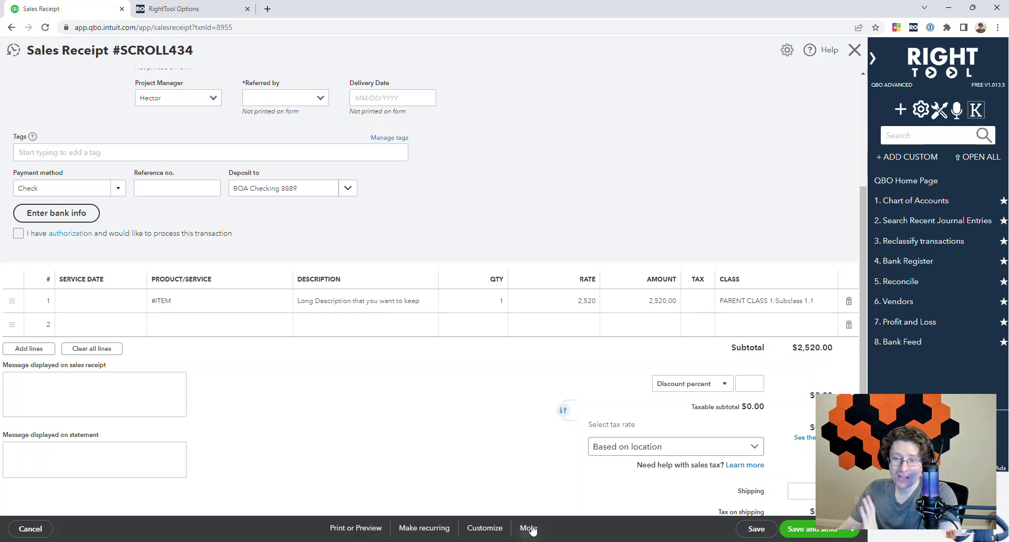
left_click(530, 529)
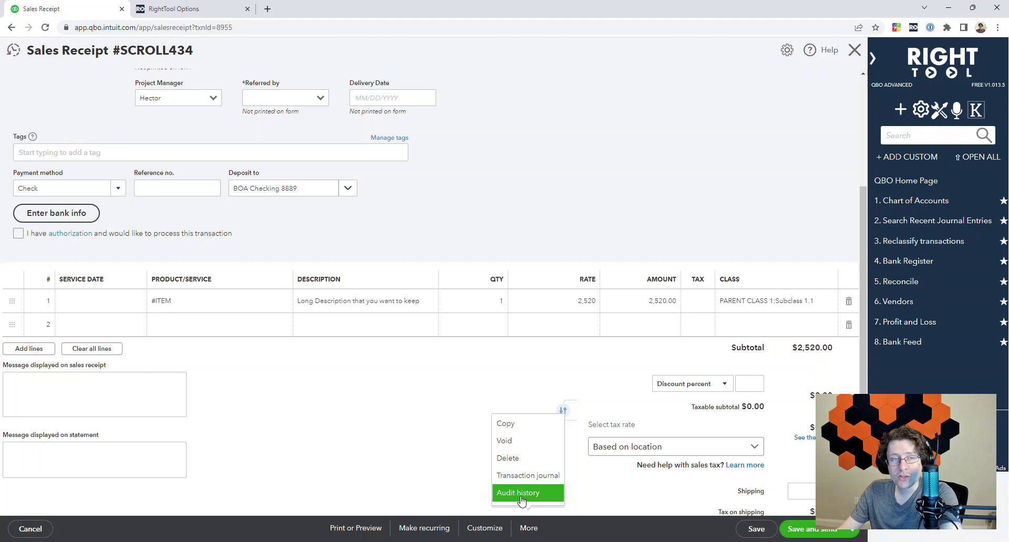
left_click(521, 494)
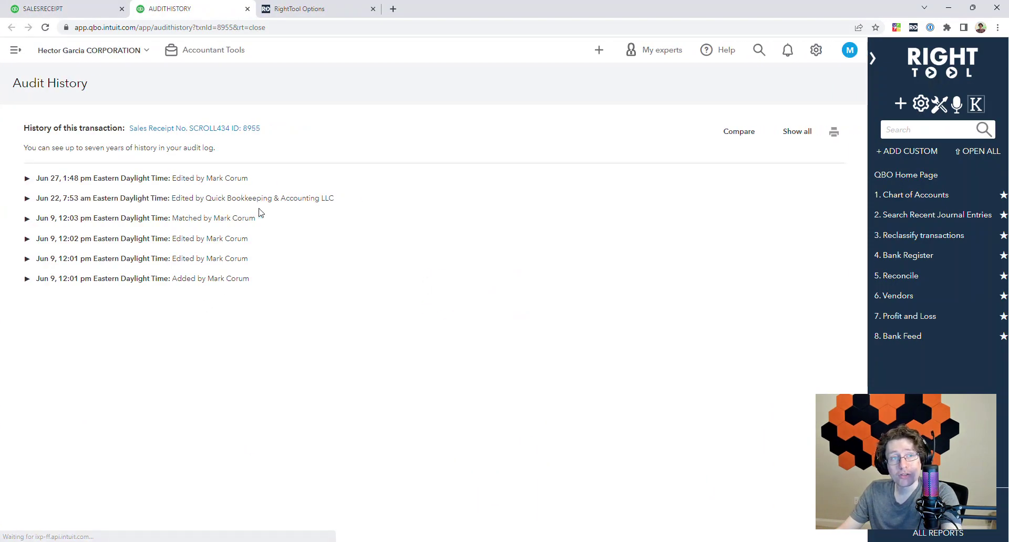
left_click(247, 9)
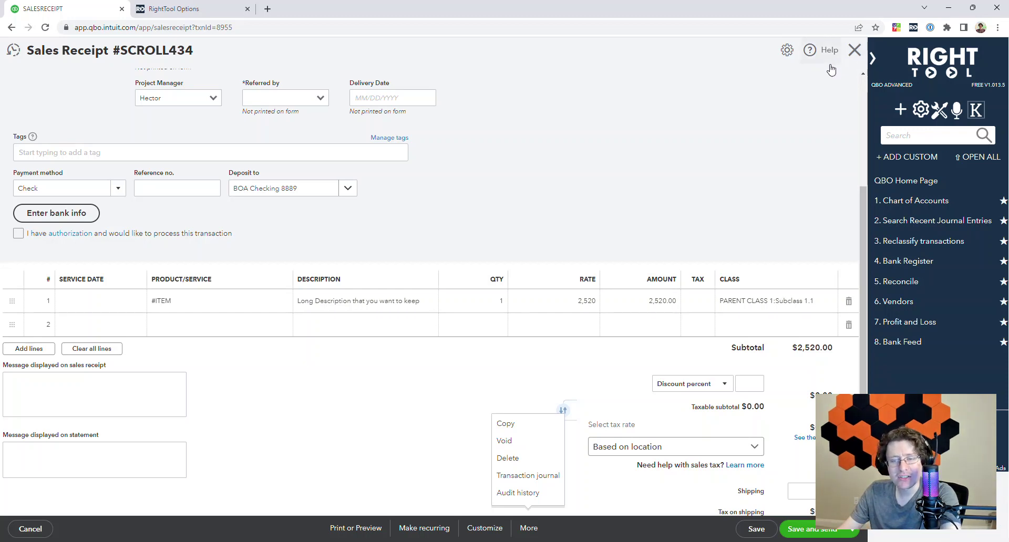
- Change line 1 of Sales Receipt SCROLL434 from #ITEM to the Arbor Installation product
left_click(123, 306)
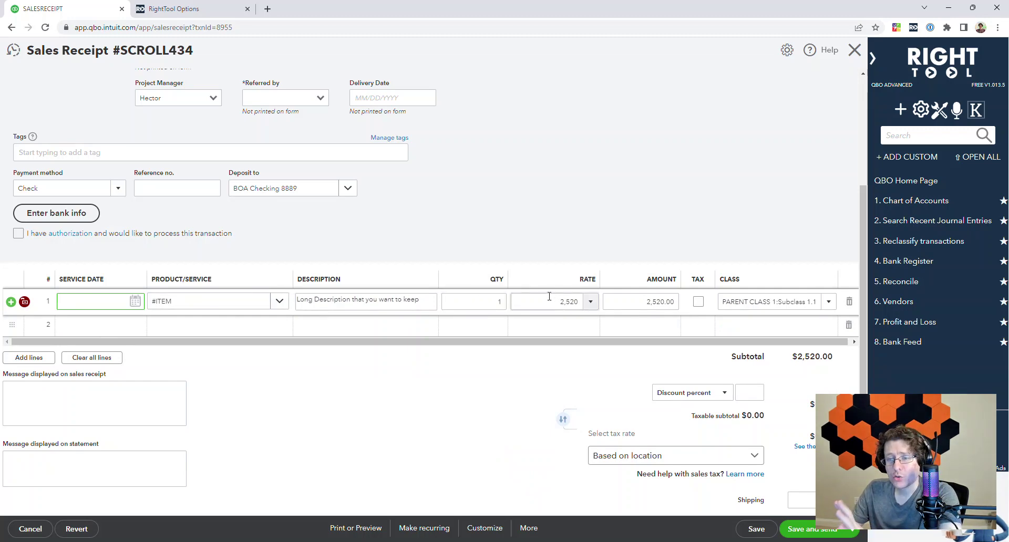
left_click(81, 296)
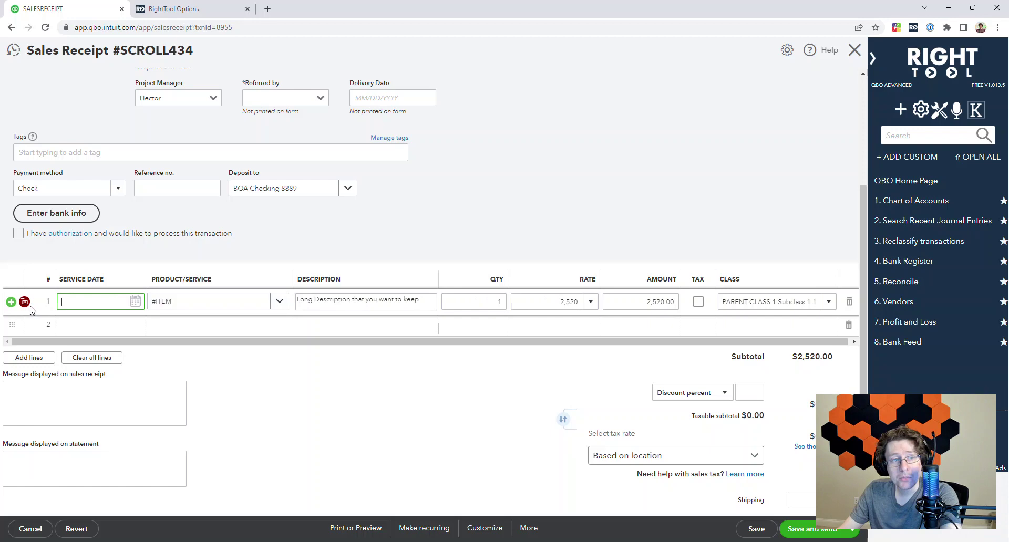
left_click(29, 307)
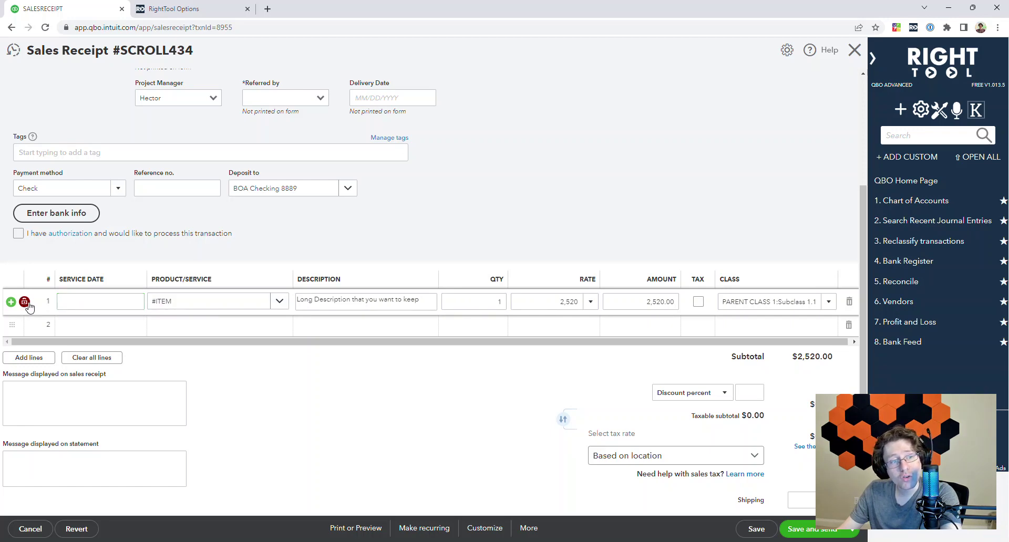
left_click(280, 301)
scroll(252, 405, "down", 5)
scroll(239, 415, "down", 3)
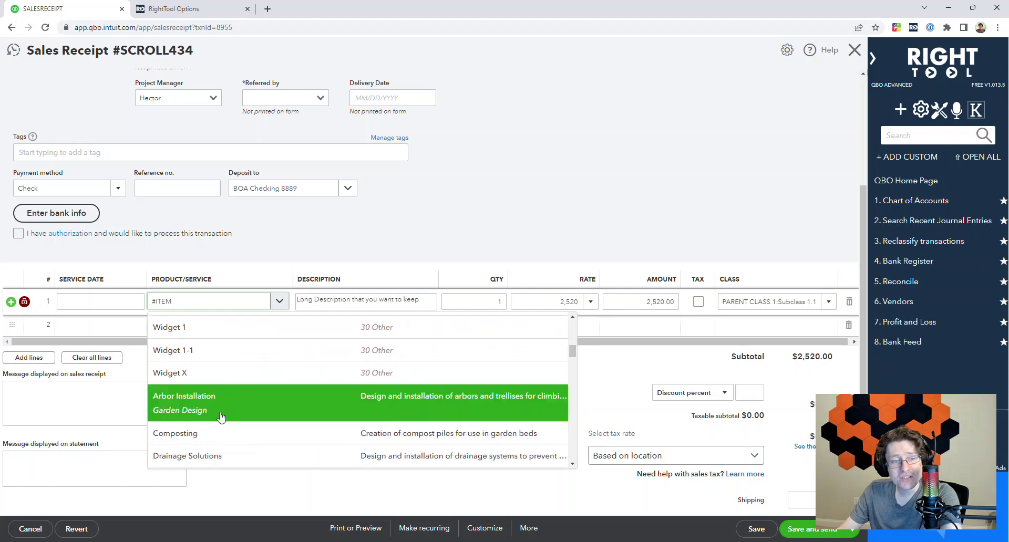
left_click(220, 413)
left_click(389, 386)
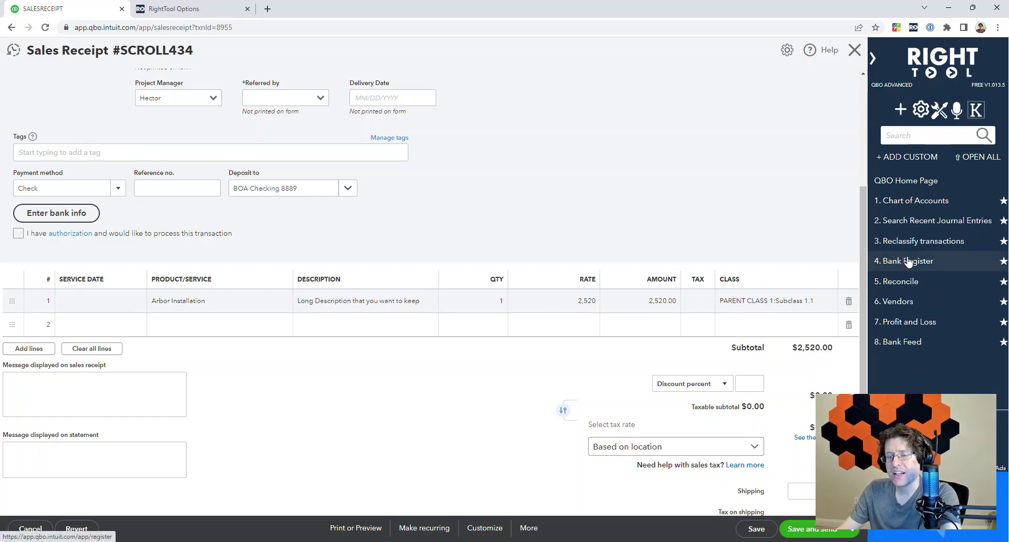
- Leave the receipt unsaved and drill into the 502,500.00 Equipment Rental Income on the Profit and Loss
left_click(909, 323)
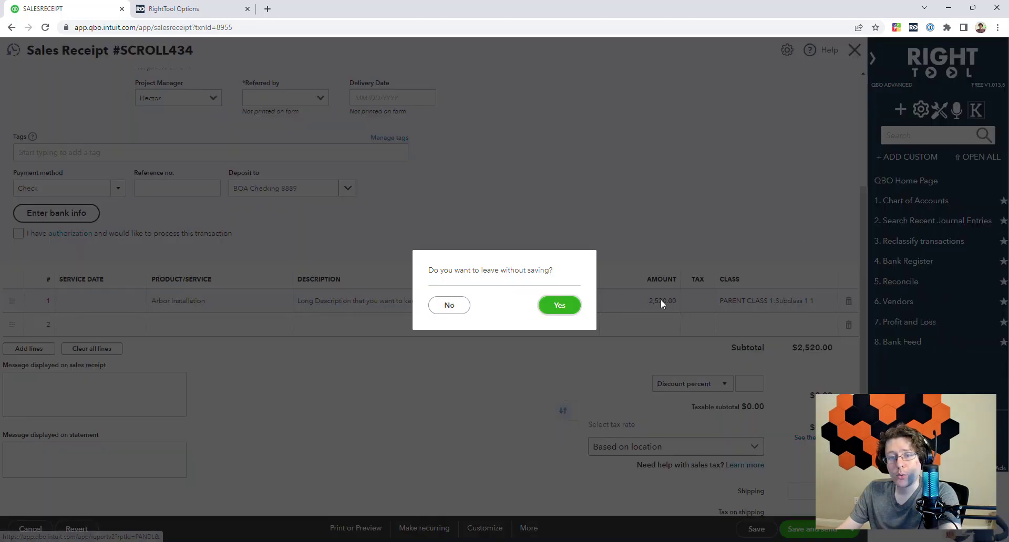
left_click(560, 306)
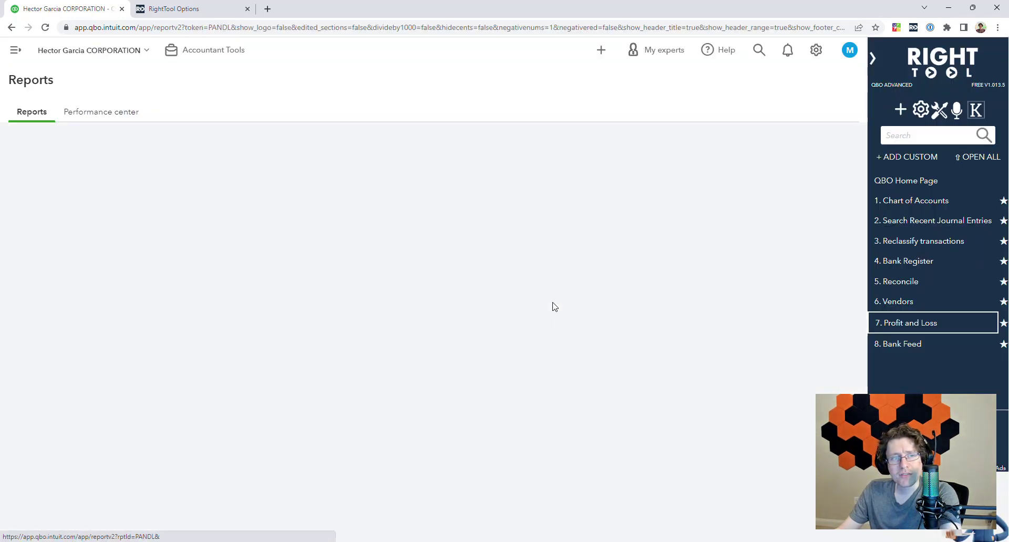
scroll(683, 330, "down", 2)
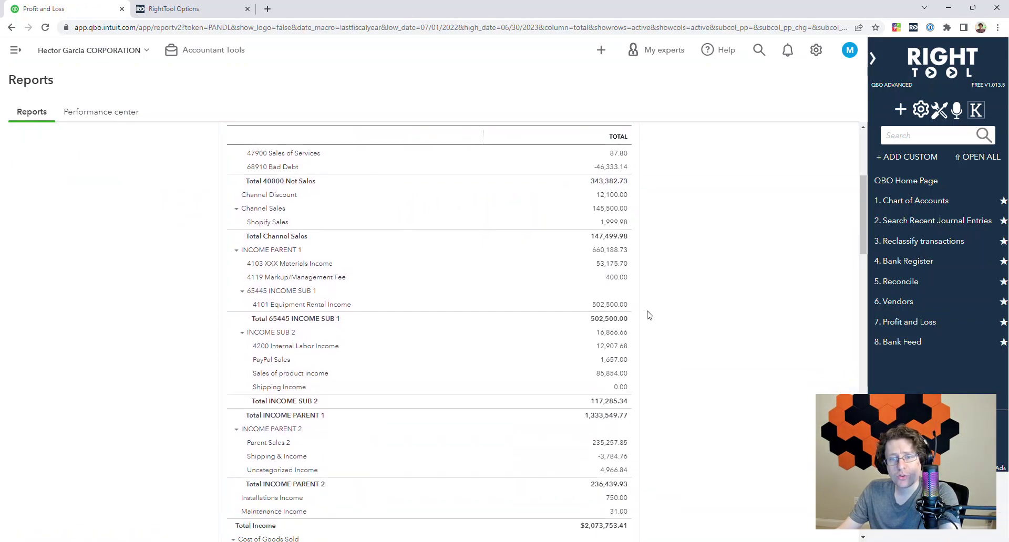
left_click(623, 306)
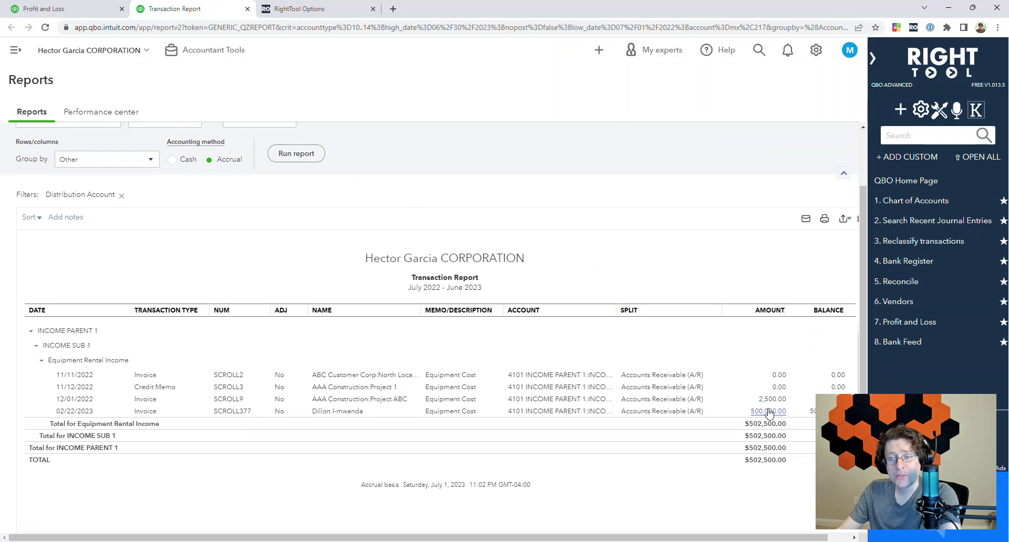
- Open Invoice SCROLL9 behind the 2,500.00 amount in the Equipment Rental Income report
left_click(771, 399)
left_click(55, 7)
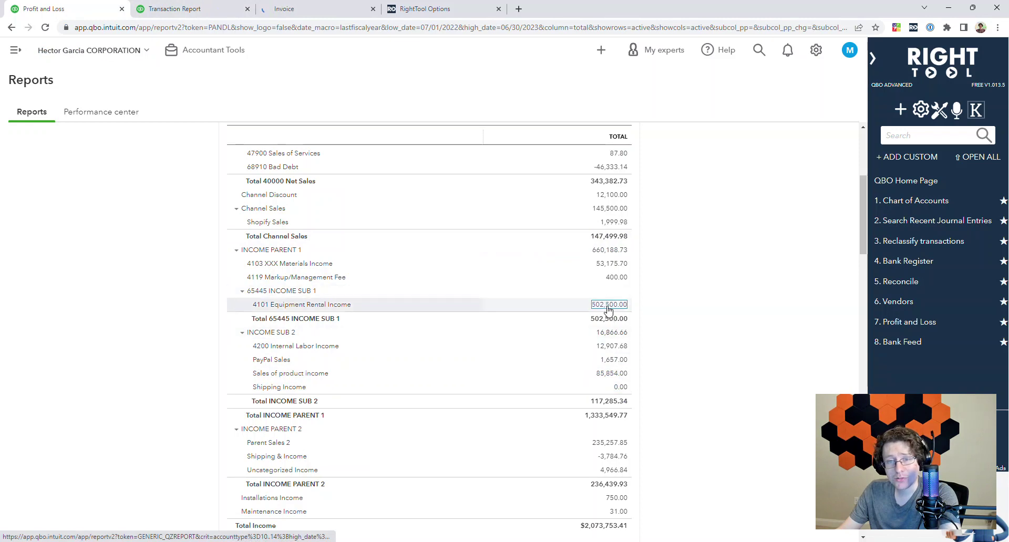
left_click(173, 9)
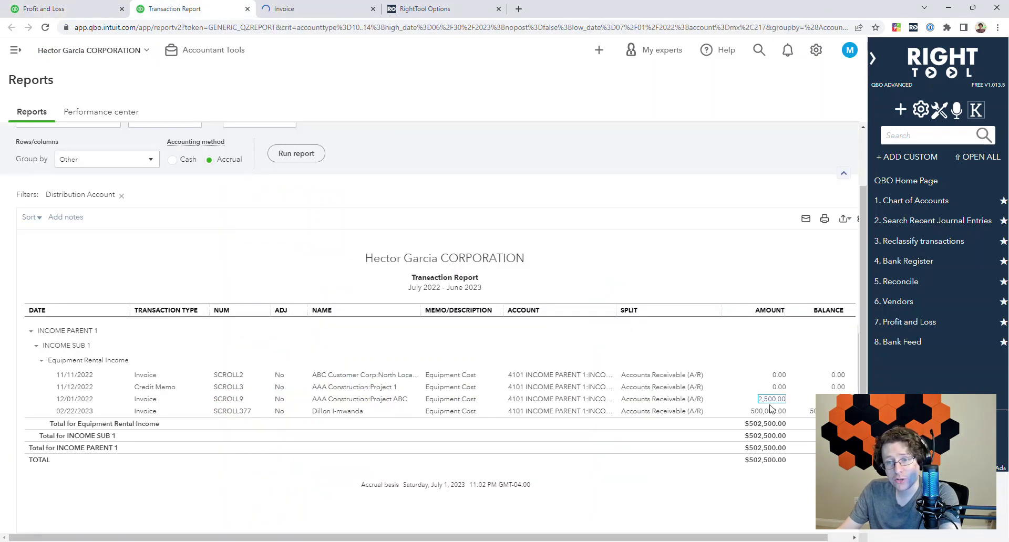
left_click(762, 399)
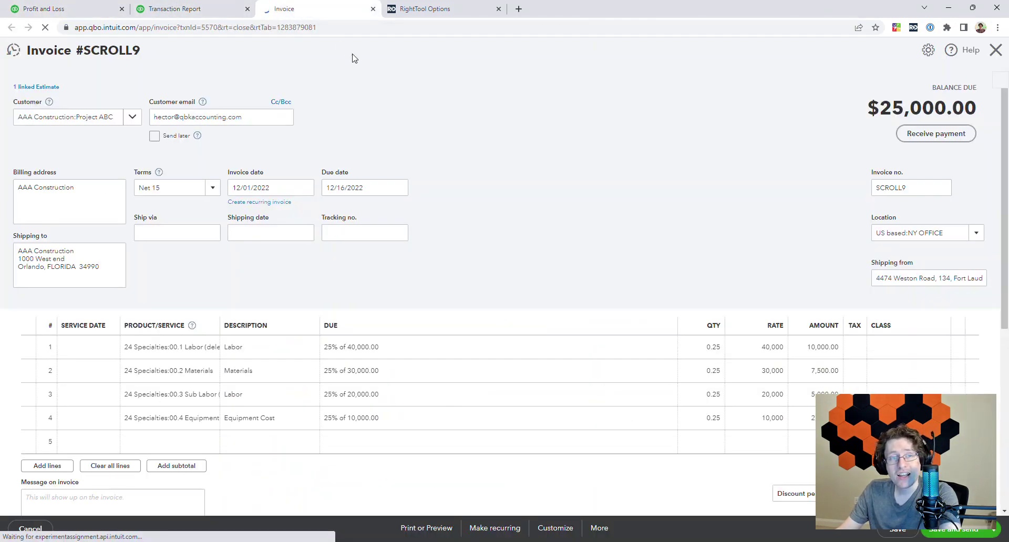
- Close the invoice, return to the Profit and Loss, use Jump To Last, and scroll back to the top
left_click(372, 10)
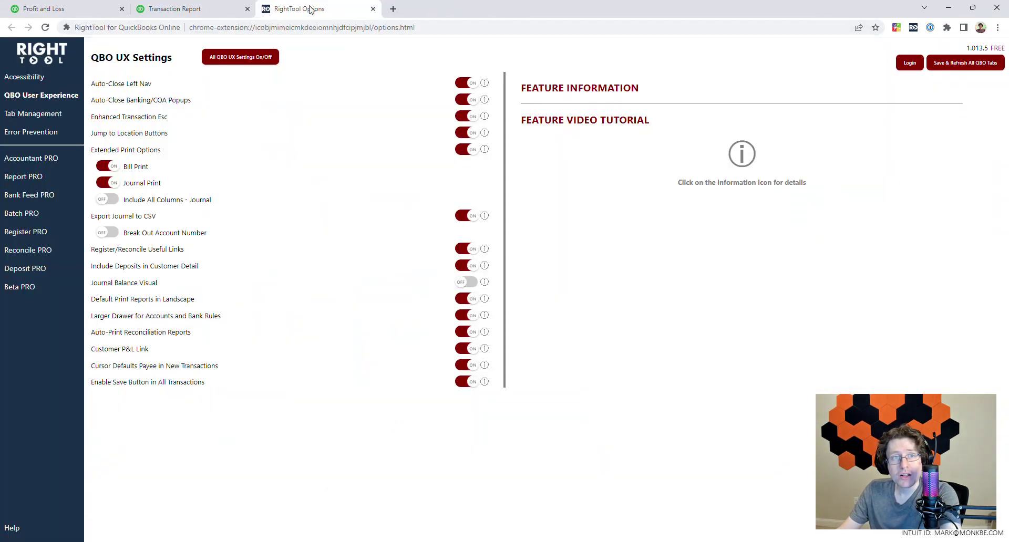
left_click(73, 11)
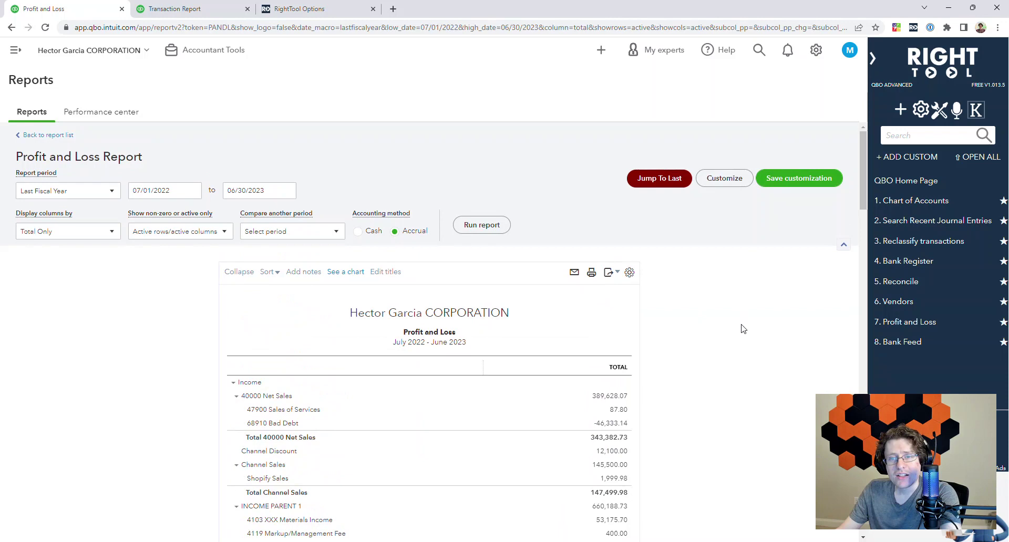
left_click(649, 182)
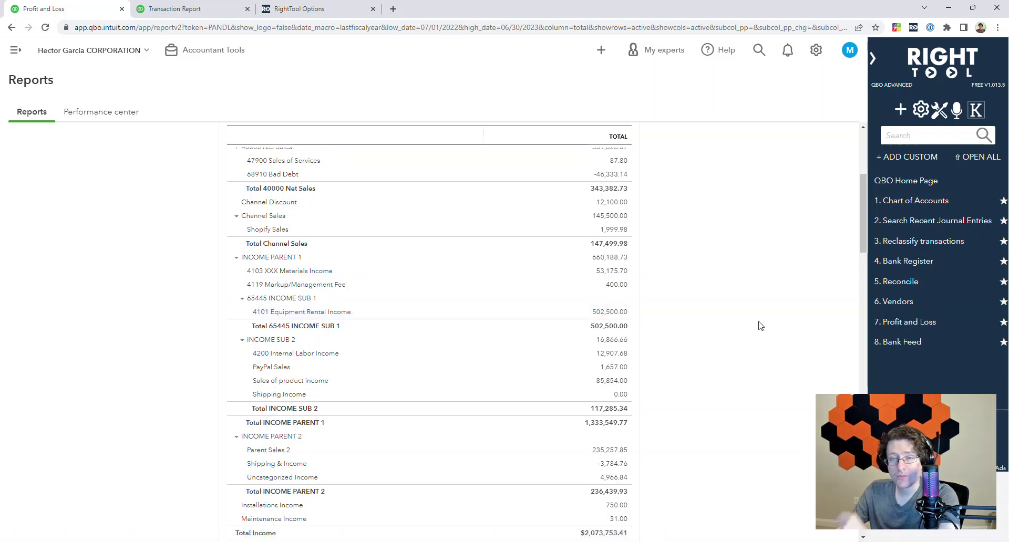
scroll(755, 294, "up", 5)
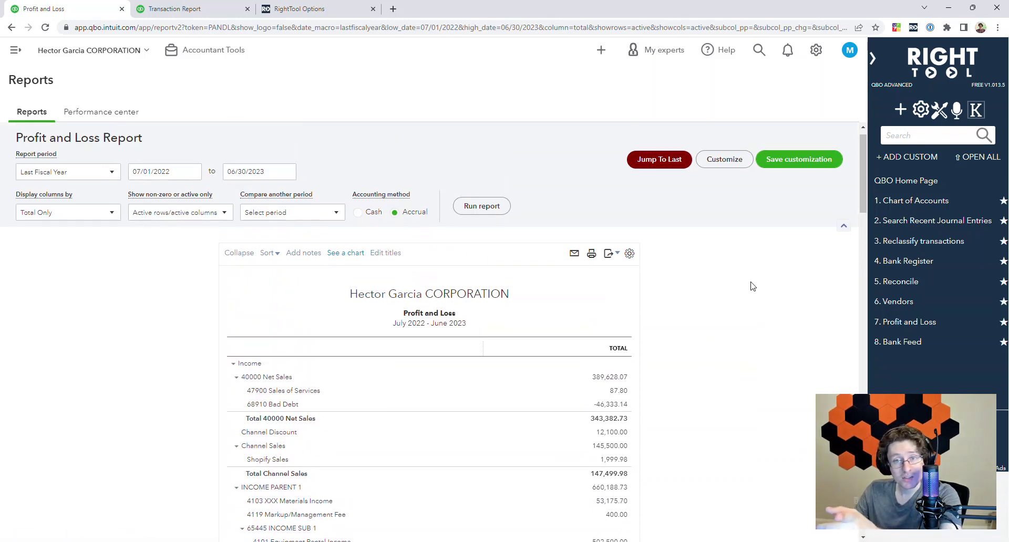
- Resume the in-progress BOA SUPER DUPER CHECKING reconciliation from 5. Reconcile
left_click(907, 282)
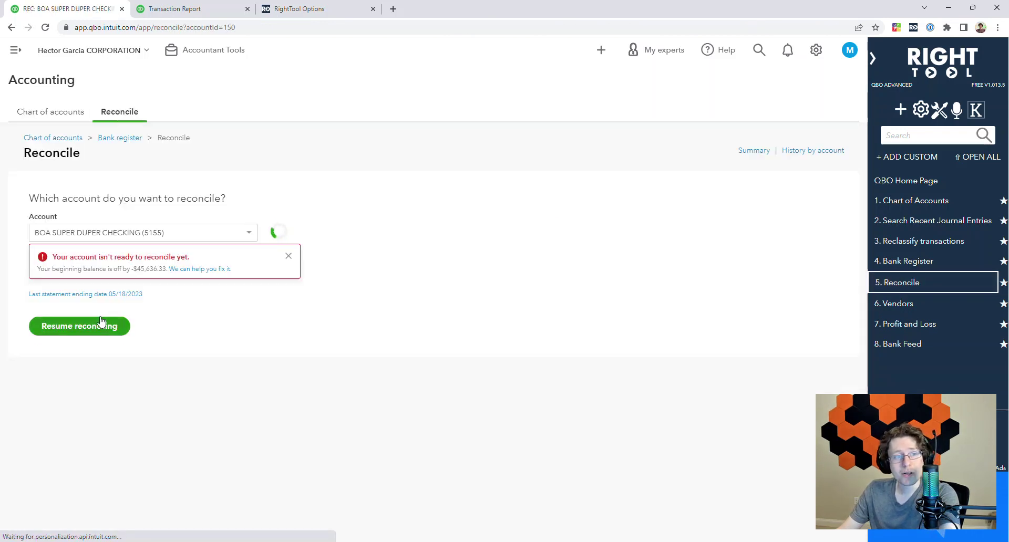
left_click(104, 330)
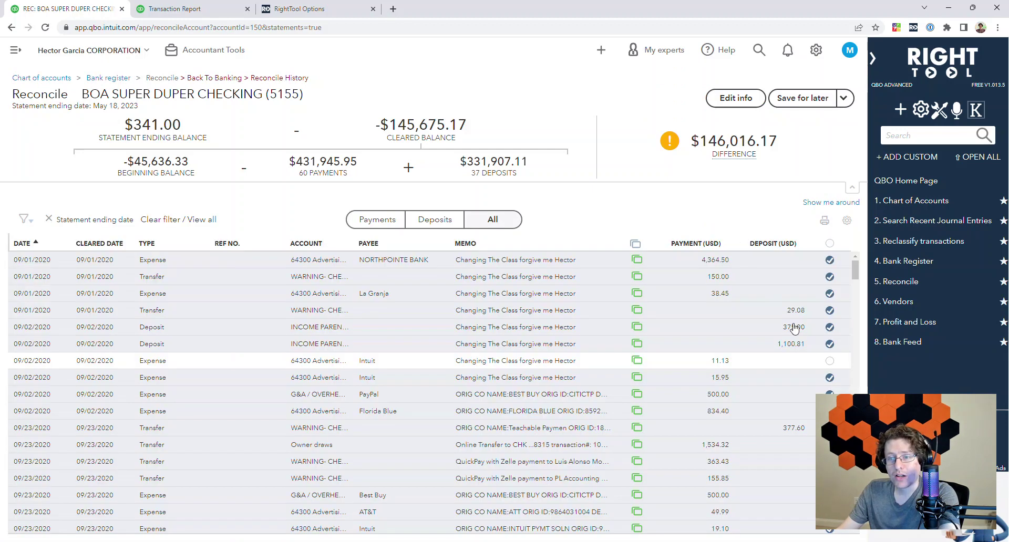
scroll(794, 329, "down", 4)
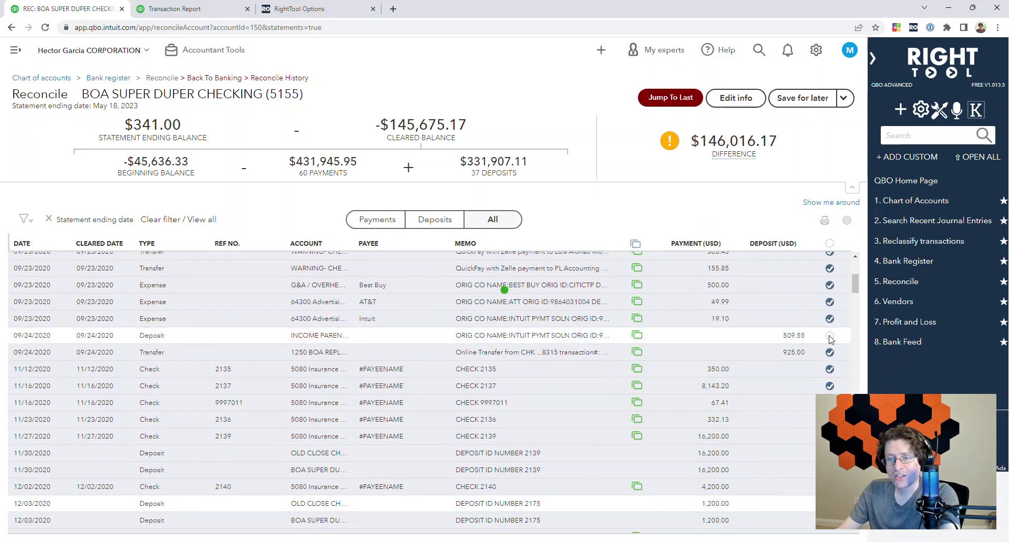
scroll(831, 339, "down", 6)
- Clear the 1,500.00 owner draw and 21.95 deposit, unclear the 5,500.00 deposit, then Jump To Last
left_click(829, 378)
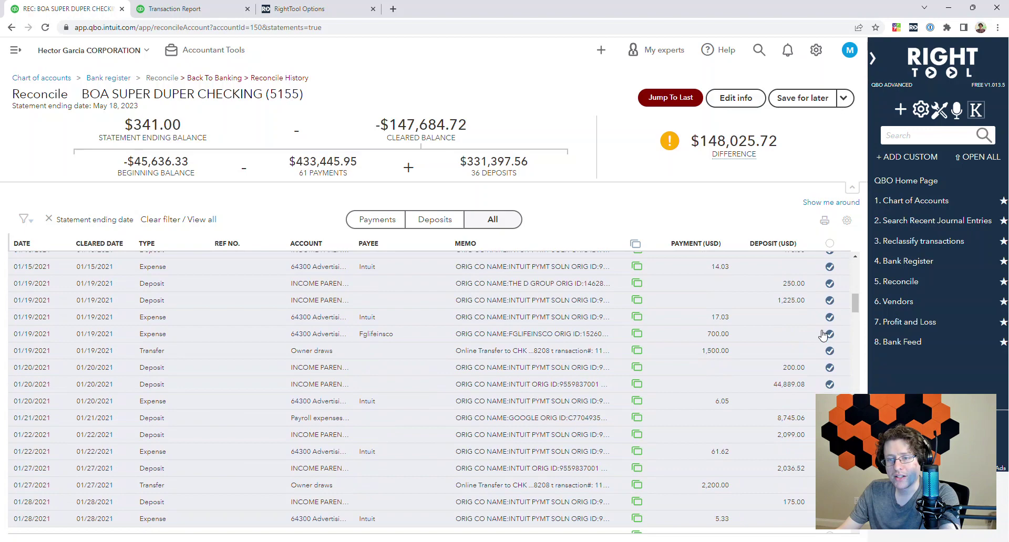
scroll(822, 335, "down", 5)
left_click(829, 314)
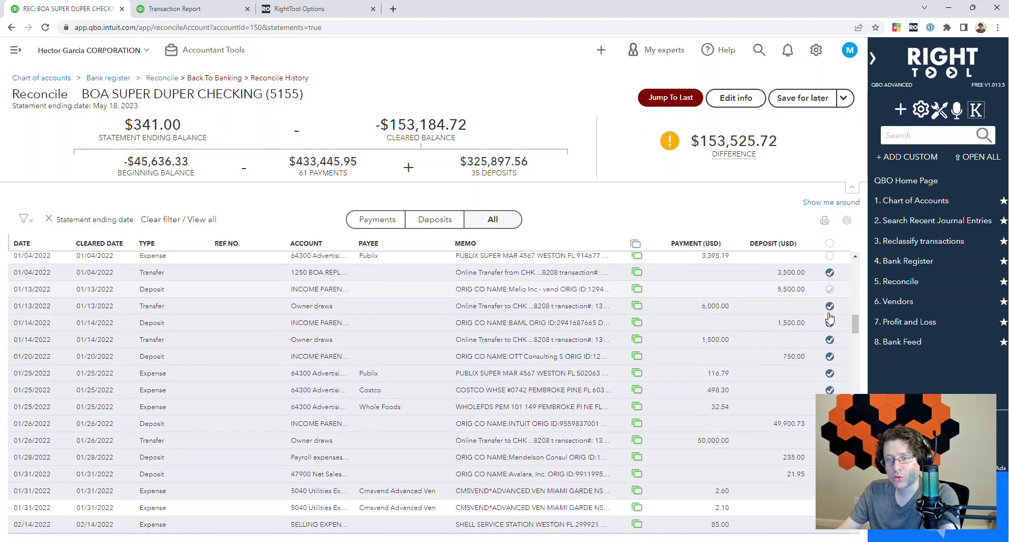
scroll(830, 317, "down", 5)
left_click(830, 321)
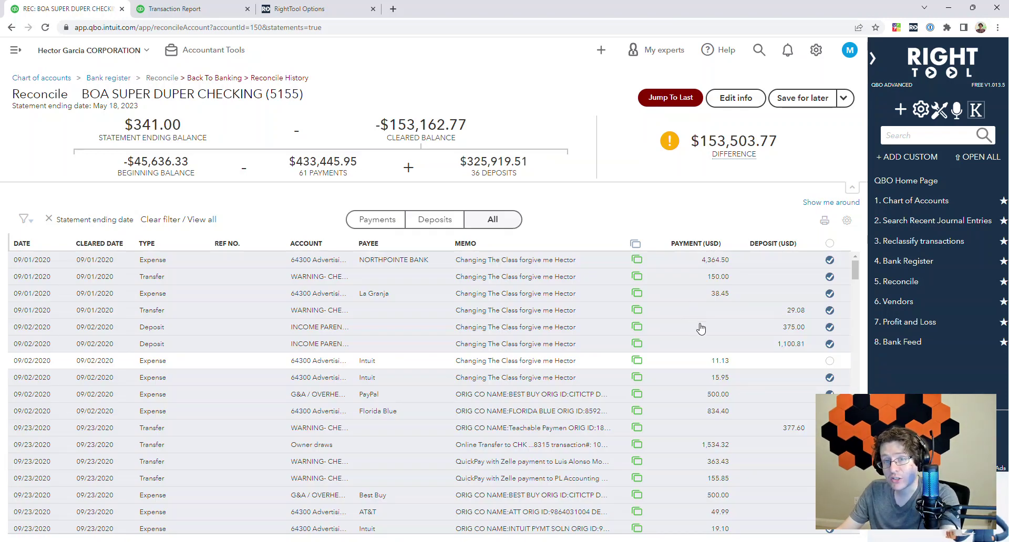
left_click(661, 100)
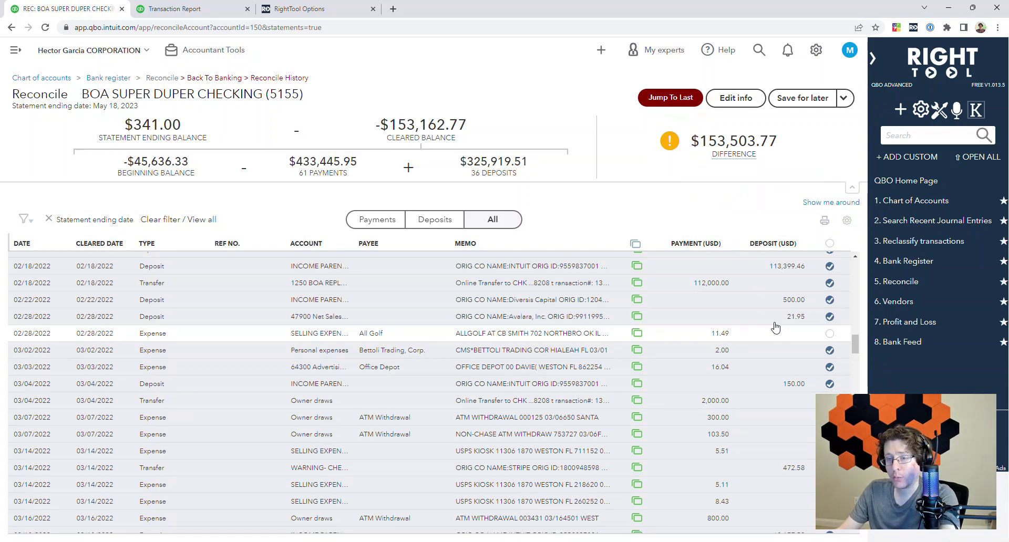
- Create a new blank Journal Entry dated 07/01/2023 from the RightTool + menu
left_click(899, 110)
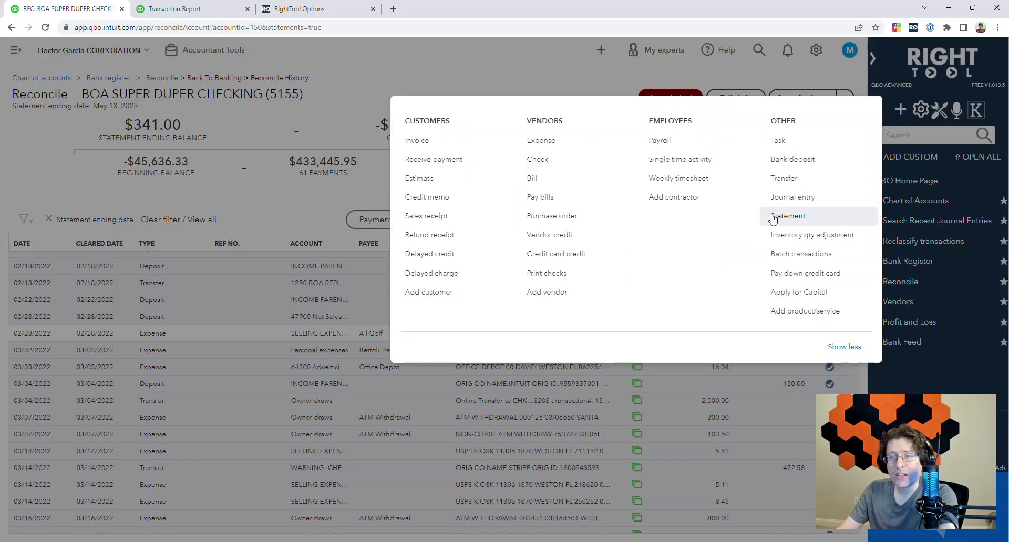
left_click(790, 199)
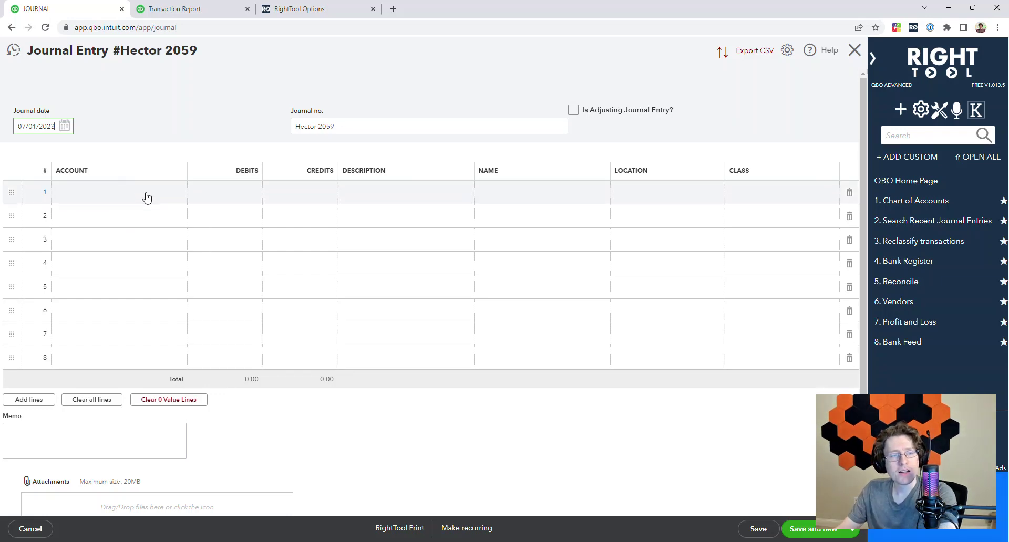
- Set journal lines 1 and 2 to the CHASE 9989 and Manual Bank accounts
left_click(164, 198)
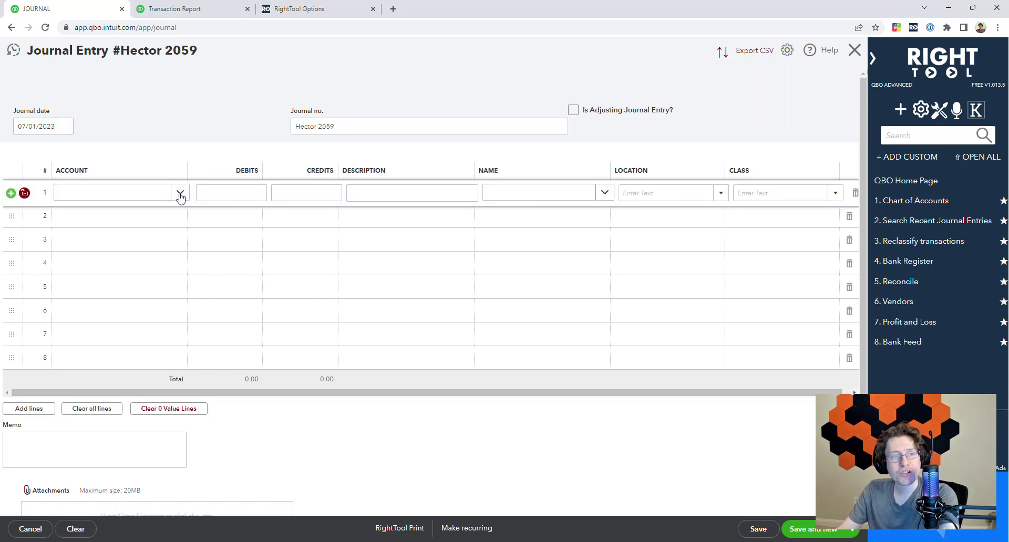
left_click(180, 195)
scroll(157, 286, "down", 5)
left_click(153, 297)
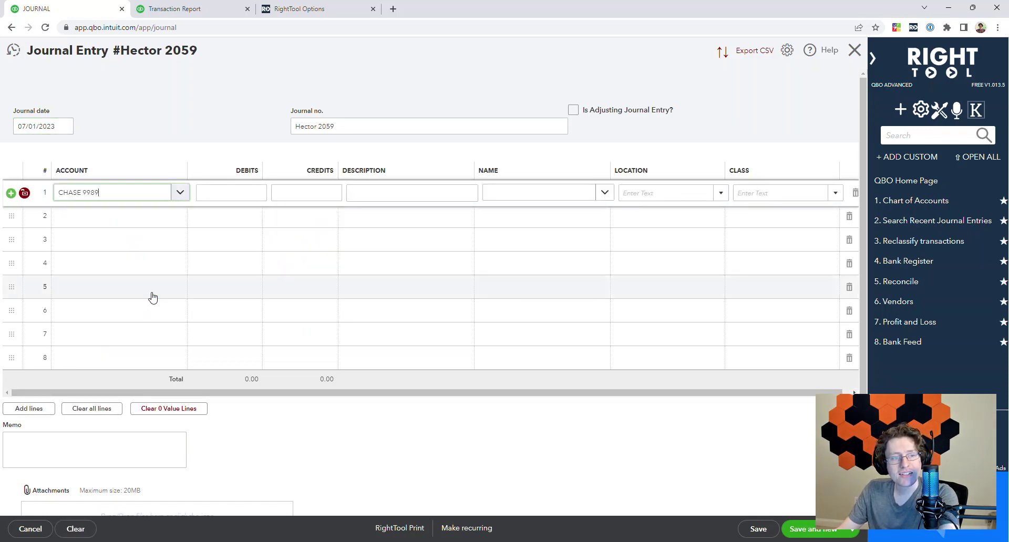
left_click(174, 220)
left_click(179, 217)
scroll(193, 310, "down", 2)
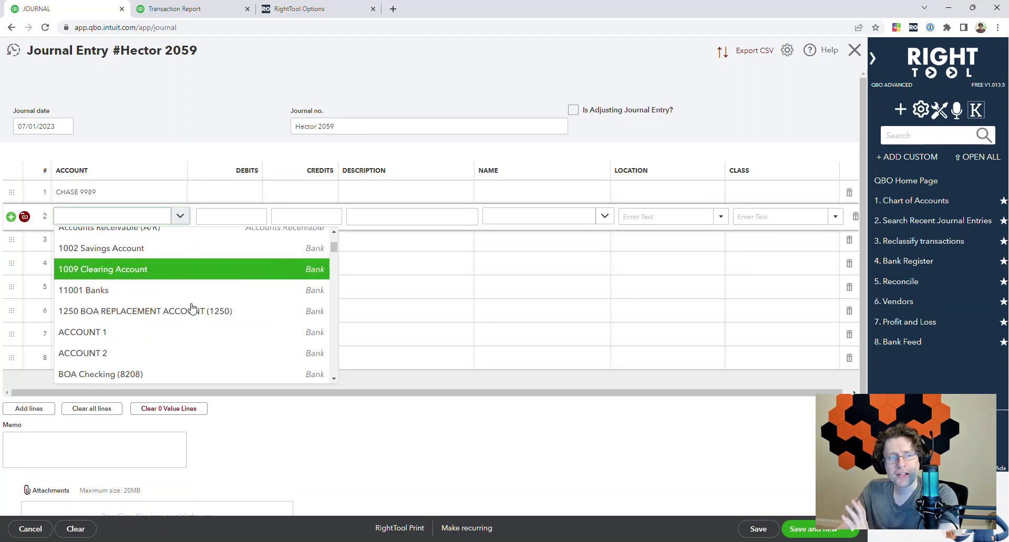
scroll(192, 315, "down", 5)
left_click(184, 349)
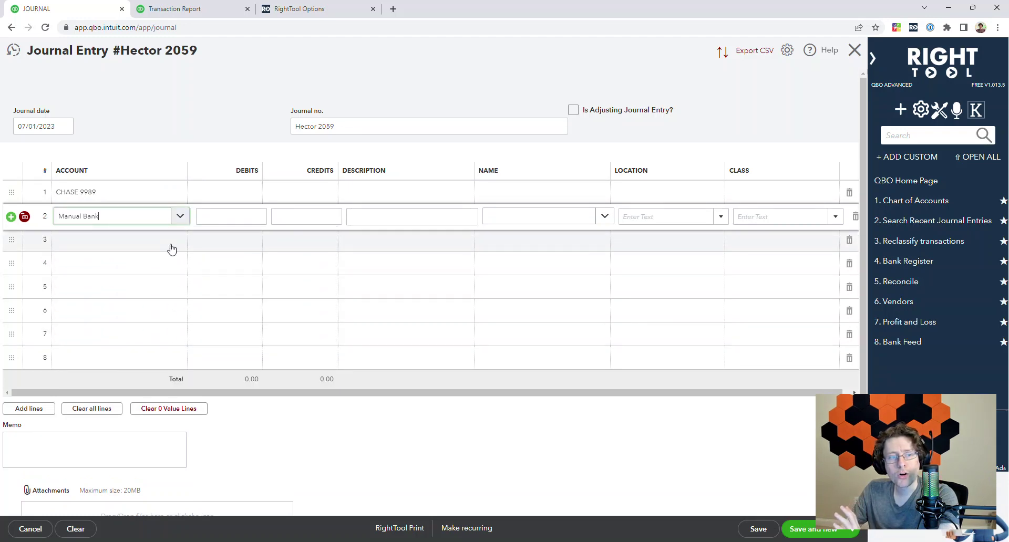
- Set lines 3 and 4 to 2200 Accounts Payable and Equipment Costs, and show normal-balance arrows
left_click(173, 241)
left_click(179, 239)
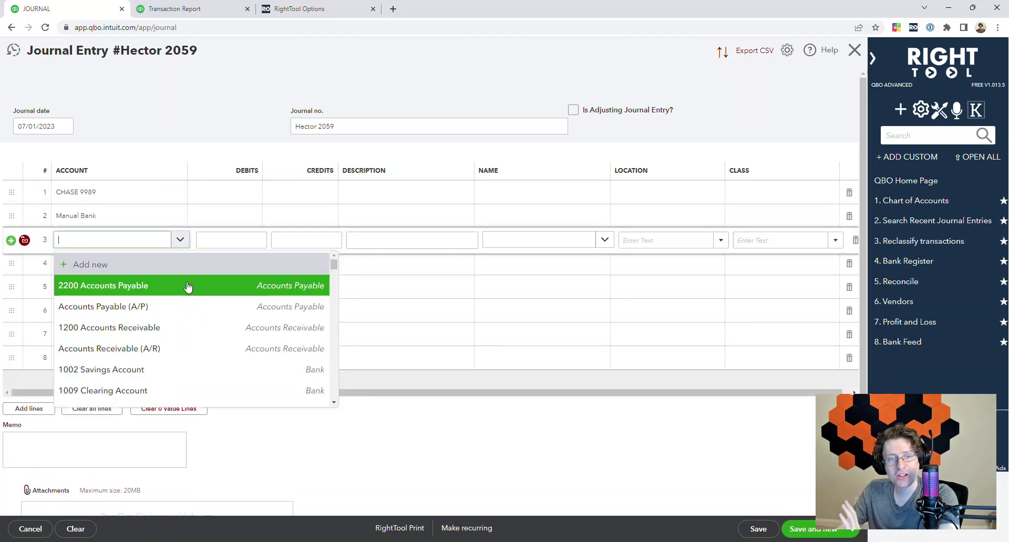
left_click(188, 286)
left_click(178, 266)
left_click(179, 263)
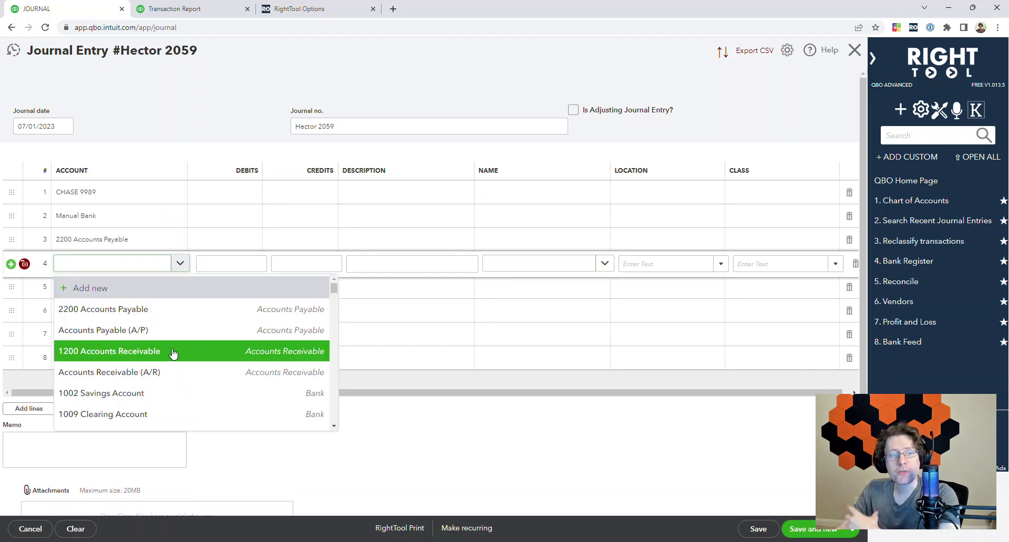
scroll(173, 353, "down", 15)
left_click(176, 383)
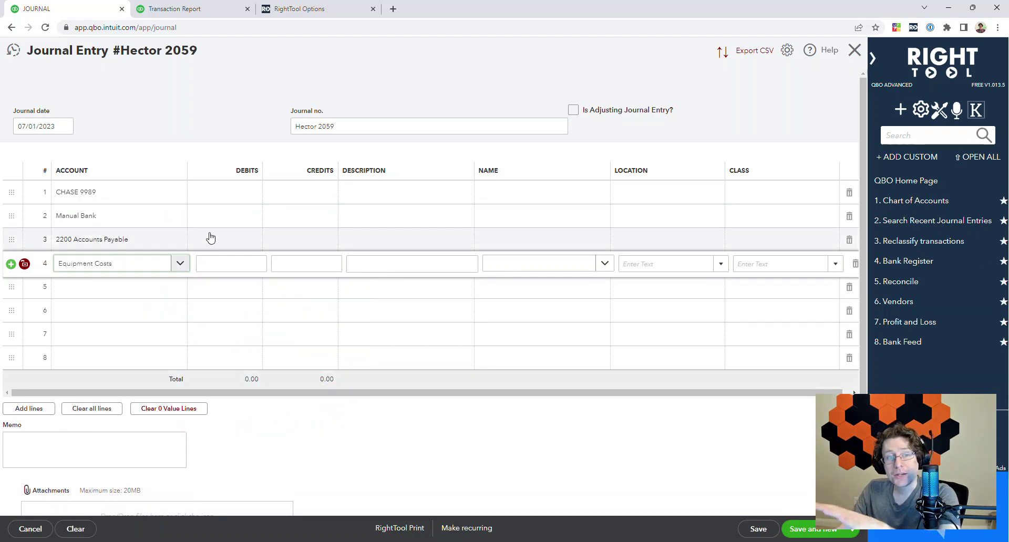
left_click(750, 117)
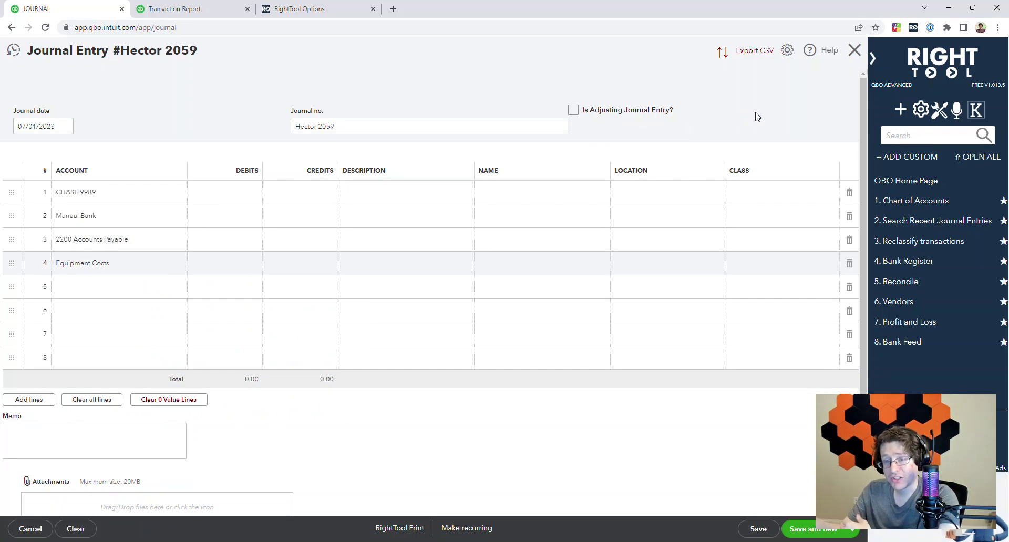
left_click(723, 52)
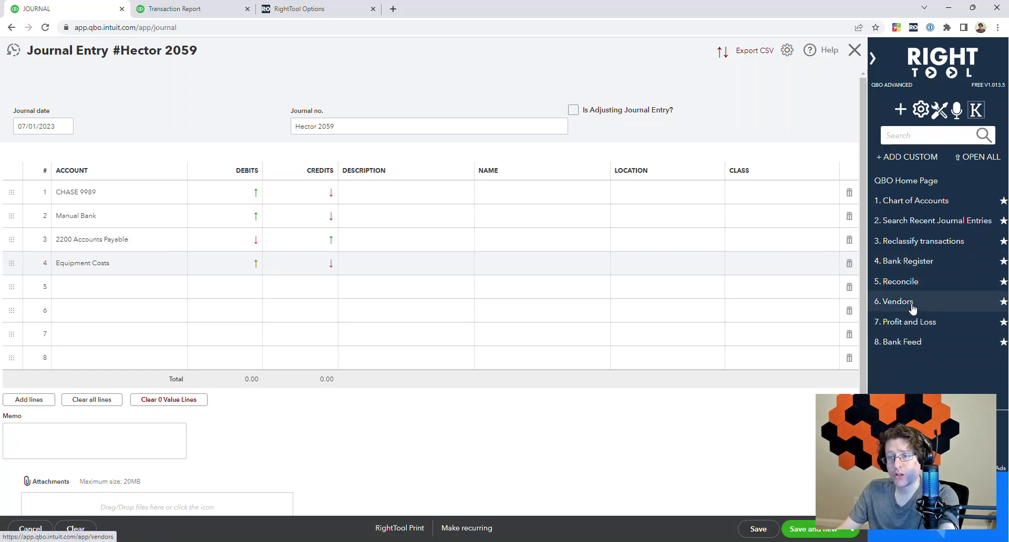
- Discard the journal via RightTool's Customers shortcut and open AAA Construction's July 2022–June 2023 Profit and Loss
left_click(940, 137)
type("custom")
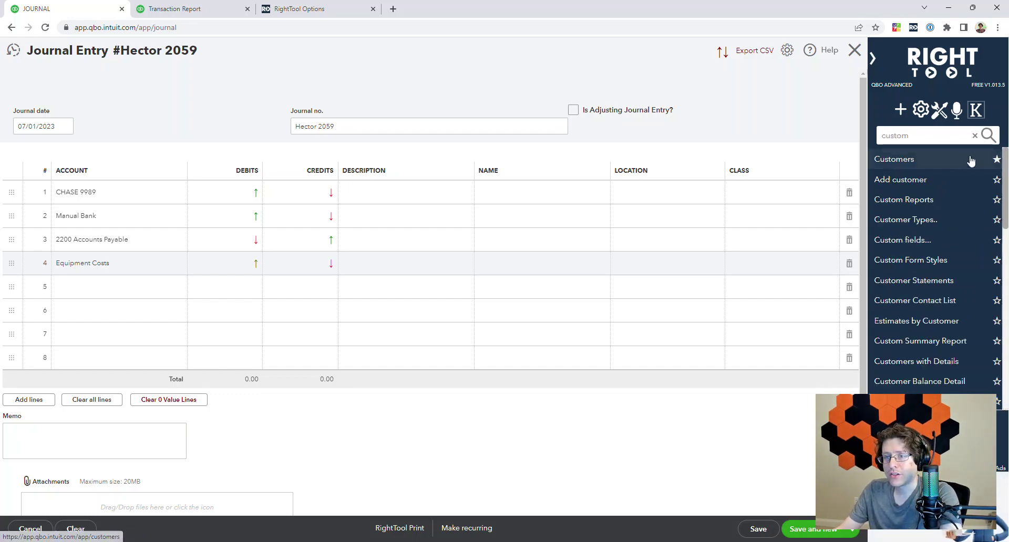
left_click(940, 157)
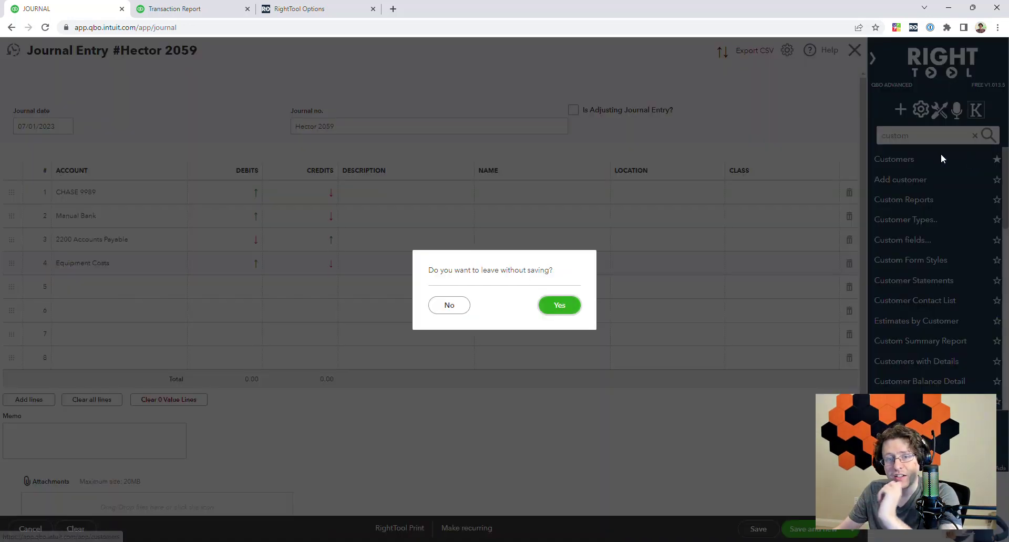
left_click(552, 307)
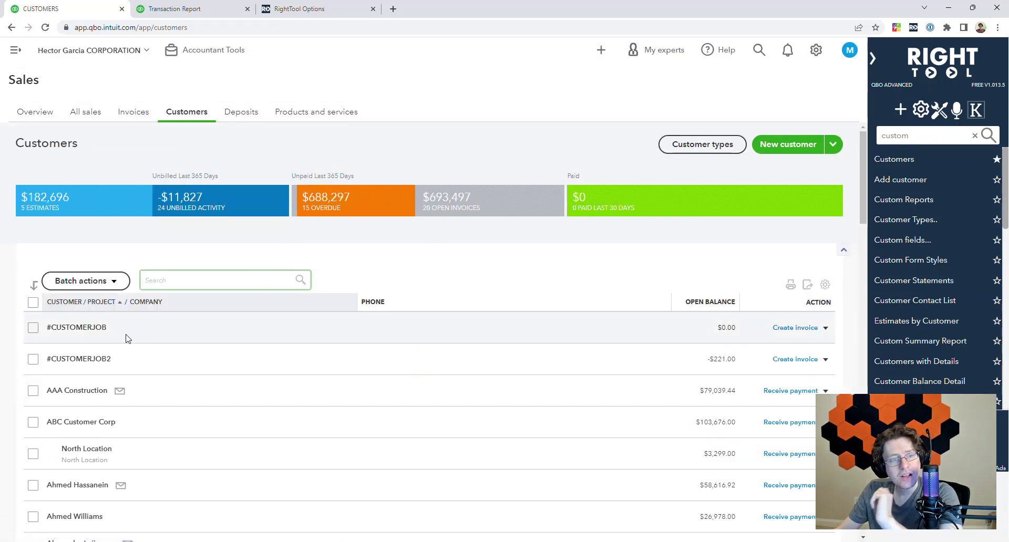
left_click(79, 421)
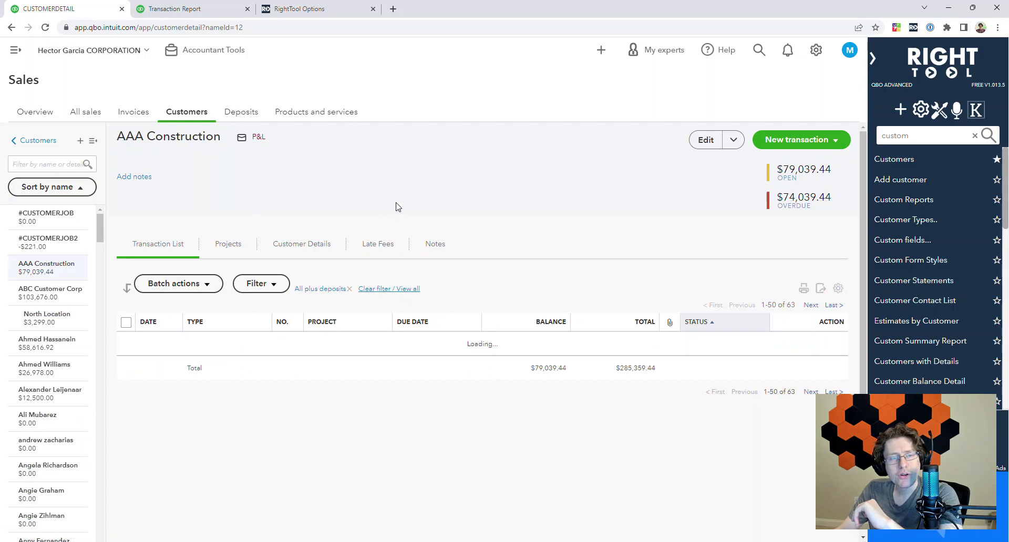
left_click(259, 137)
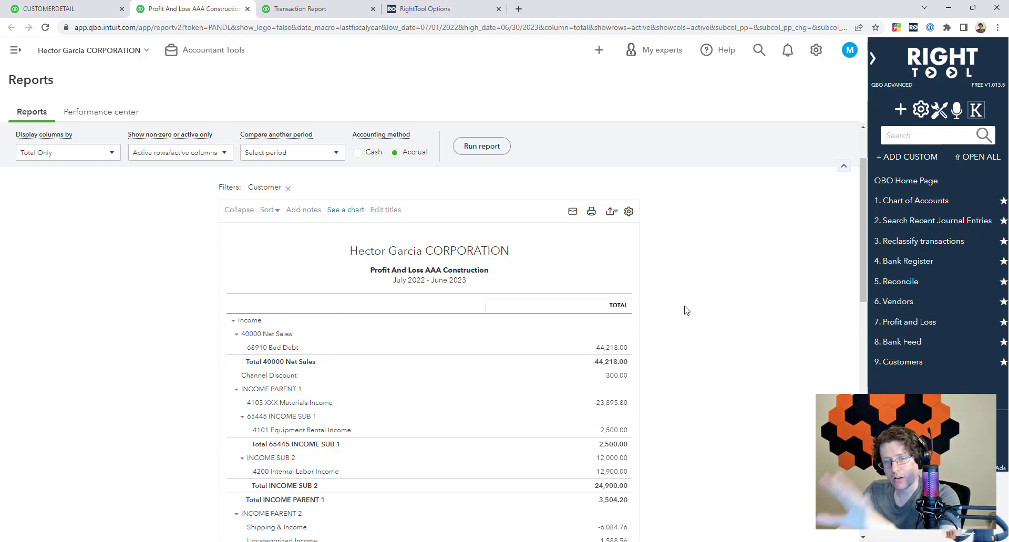
scroll(684, 310, "down", 5)
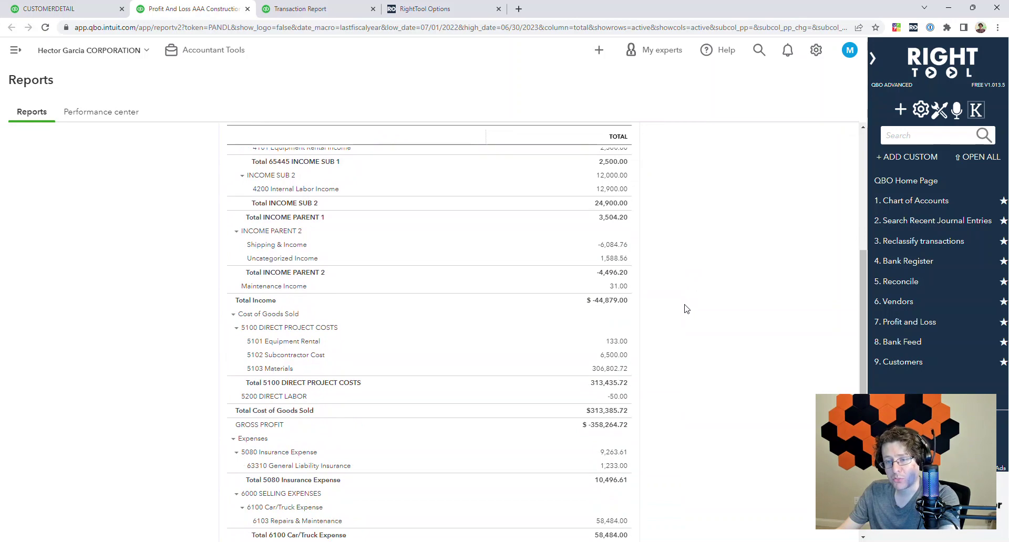